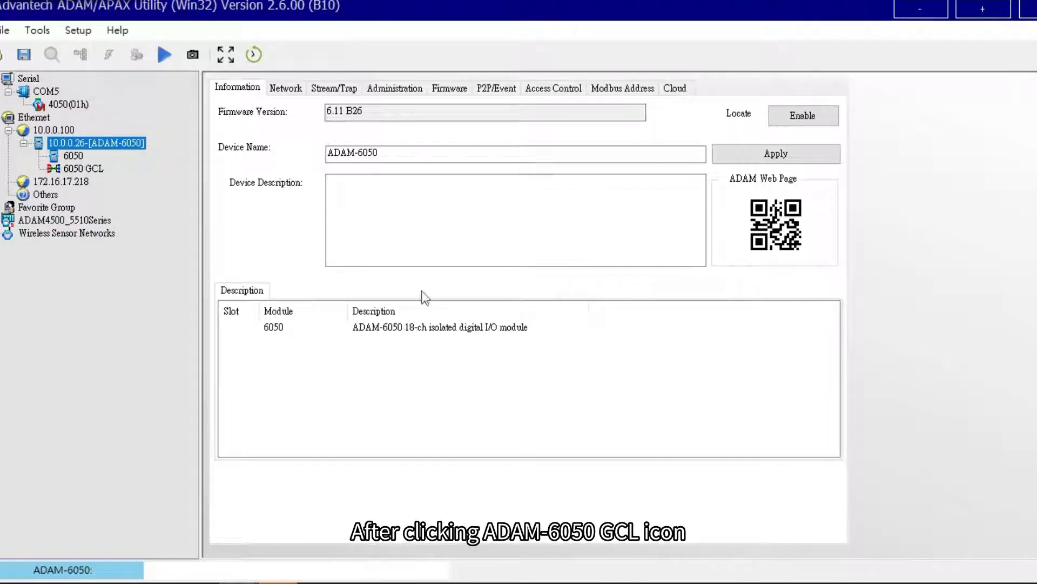
# Open the ADAM-6050 GCL rule editor, entering the module password to unlock it
pyautogui.click(100, 168)
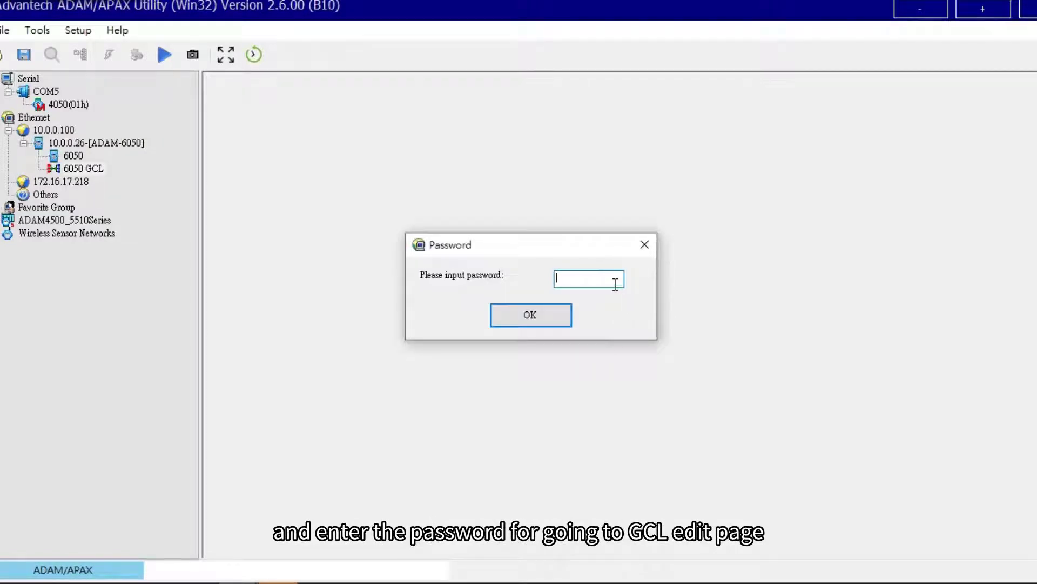
pyautogui.write('********')
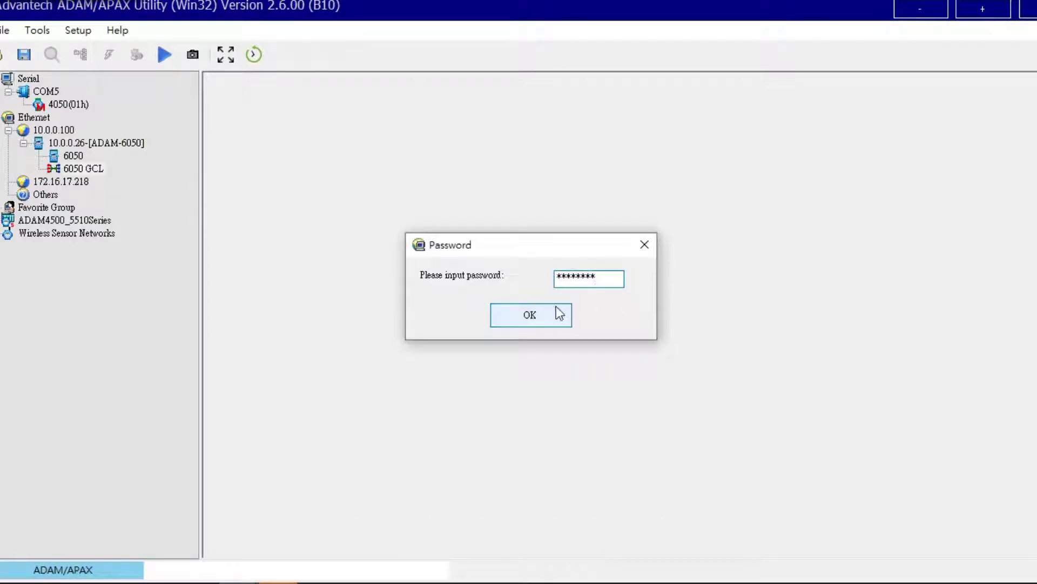
pyautogui.click(557, 312)
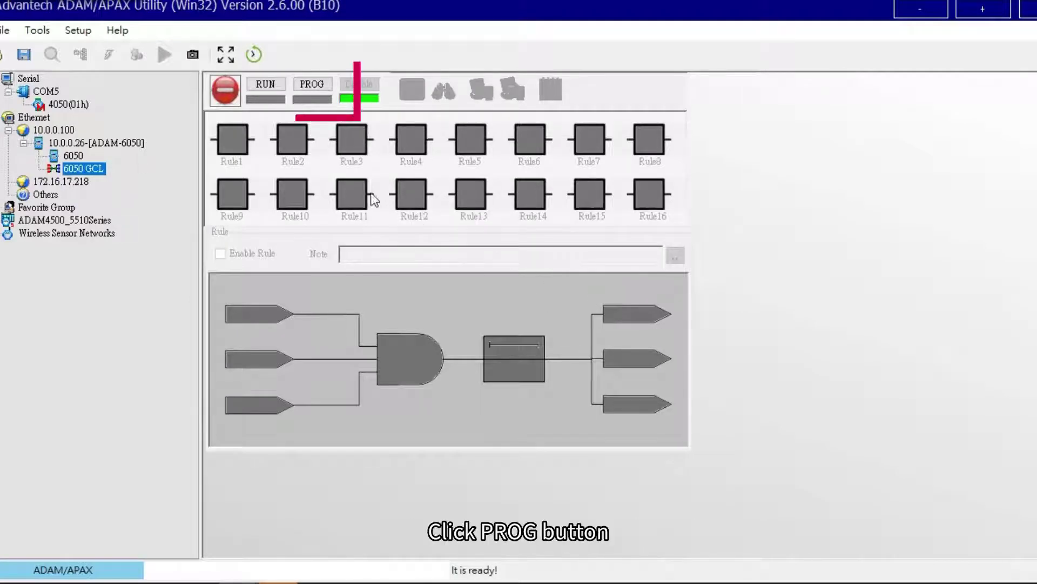
# Switch the ADAM-6050 into programming mode and enable Rule 1
pyautogui.click(307, 85)
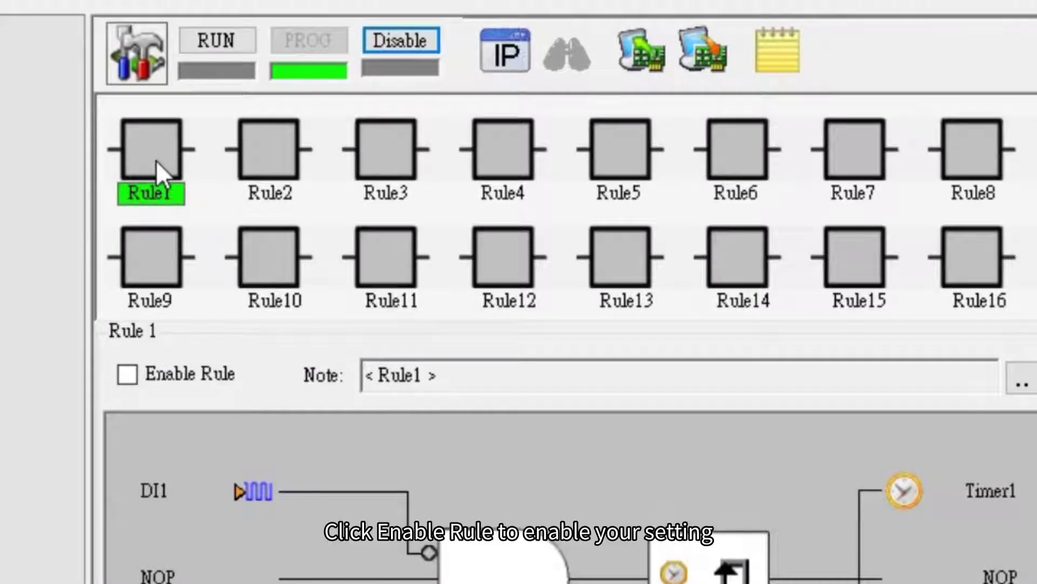
pyautogui.click(156, 376)
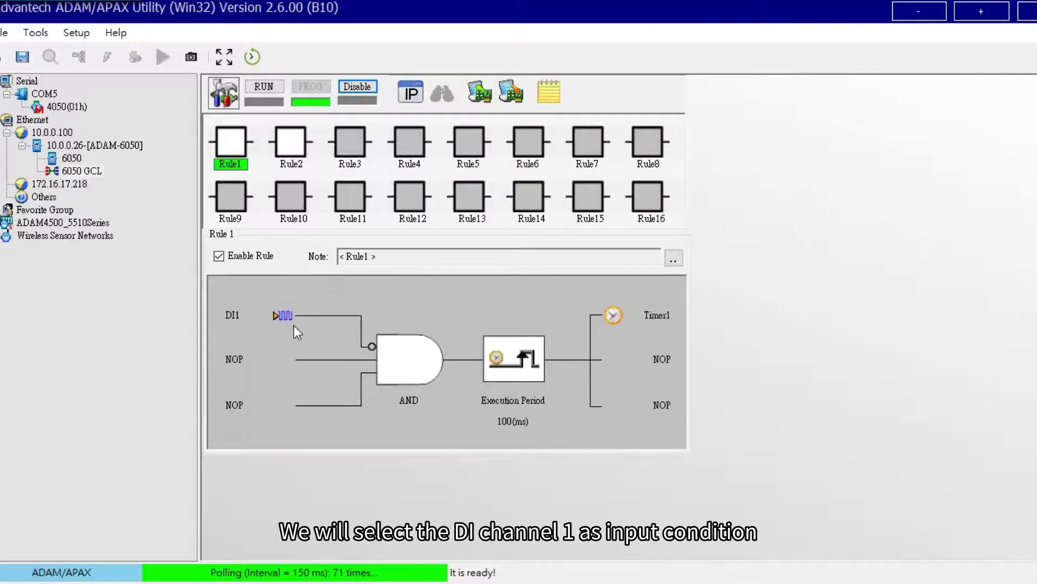
# Set Rule 1's input to DI channel 1, condition False, and its output to ON-Delay Timer1, index 1
pyautogui.doubleClick(278, 317)
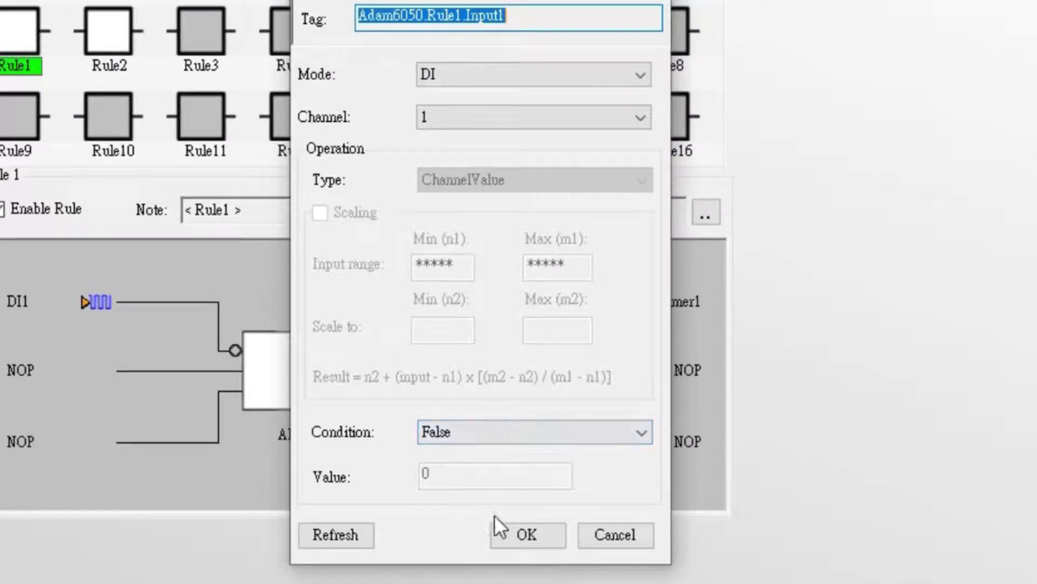
pyautogui.click(523, 541)
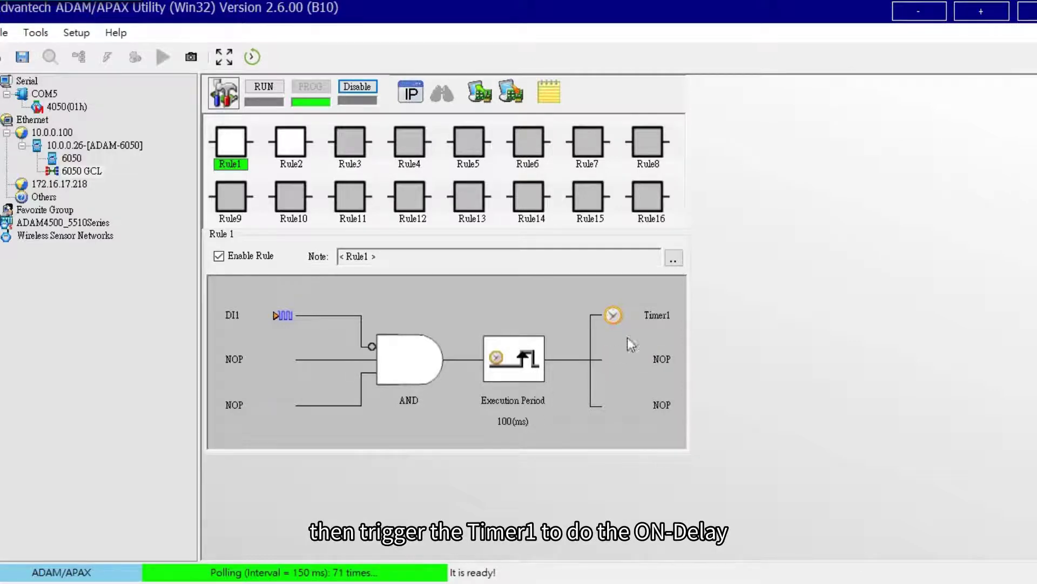
pyautogui.click(633, 320)
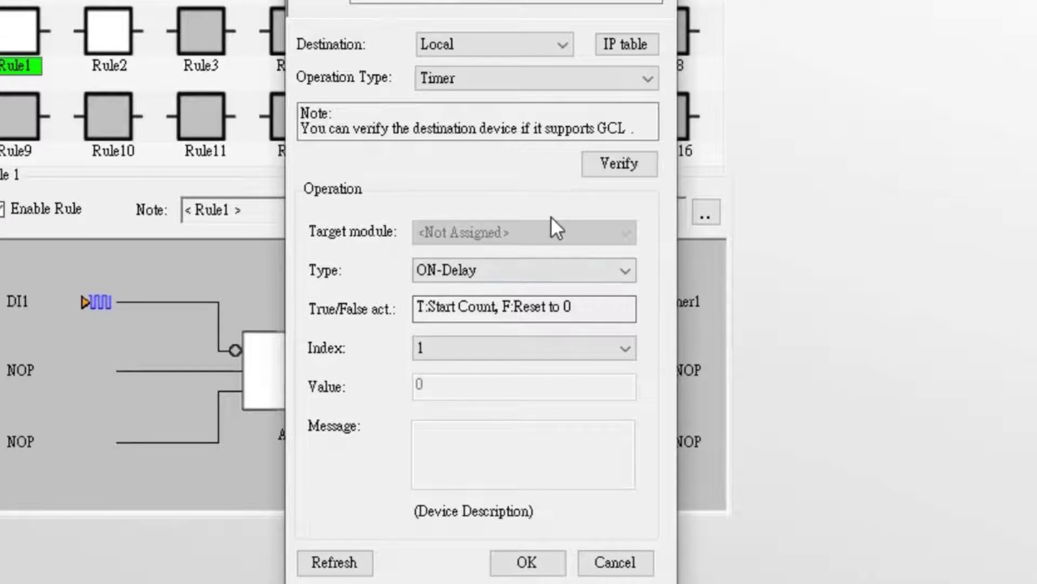
pyautogui.click(535, 561)
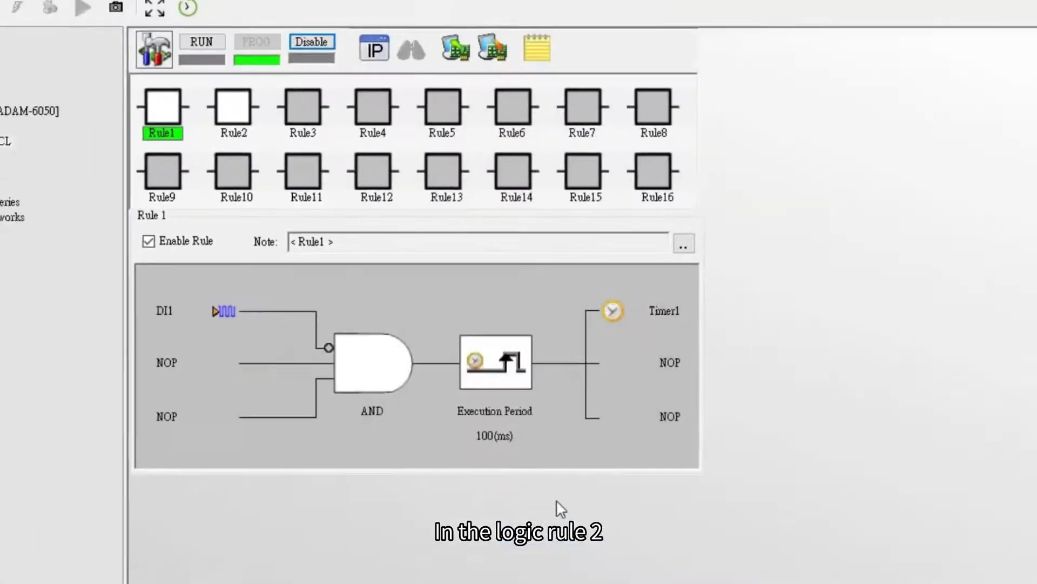
# Make Rule 2 trigger at Timer1 >= 300 (3 s) and set local DO channel 1 True
pyautogui.click(240, 110)
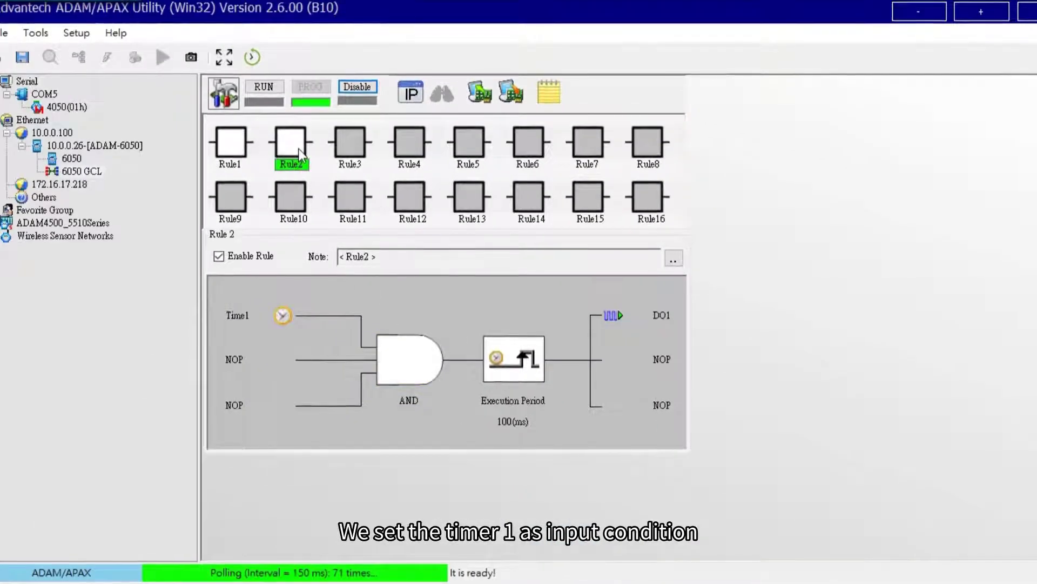
pyautogui.doubleClick(281, 315)
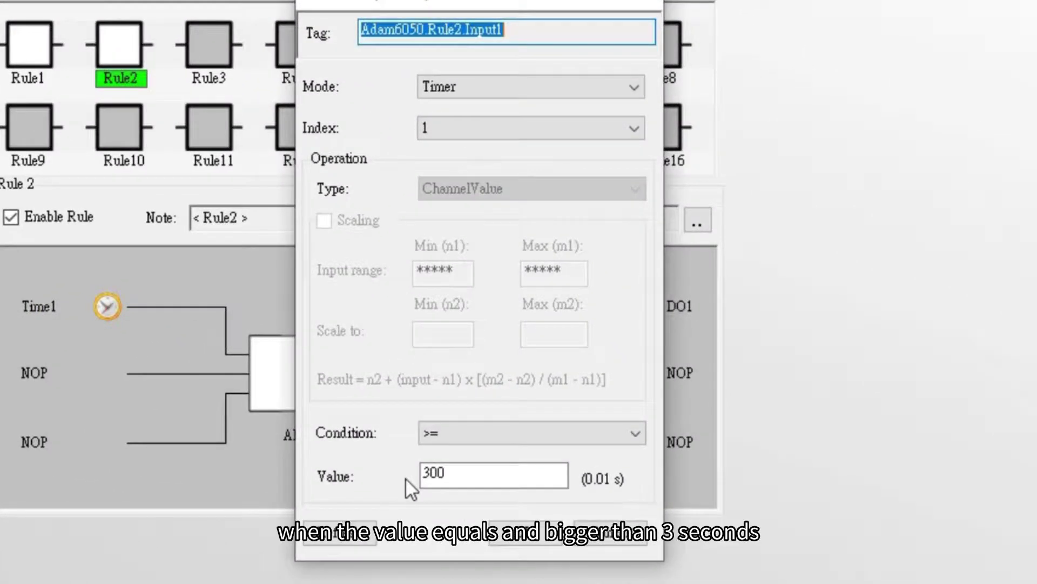
pyautogui.click(525, 536)
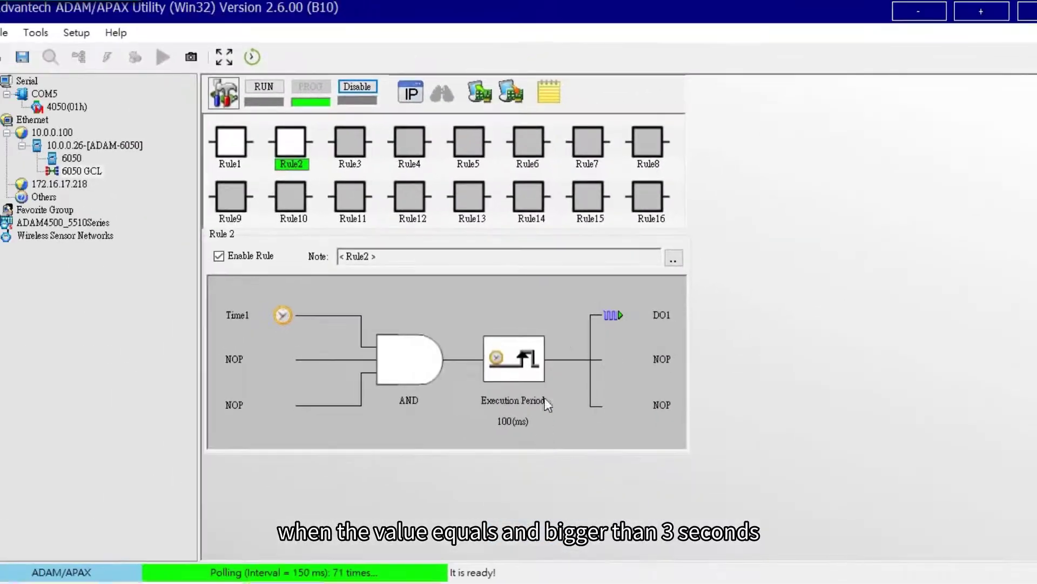
pyautogui.doubleClick(615, 316)
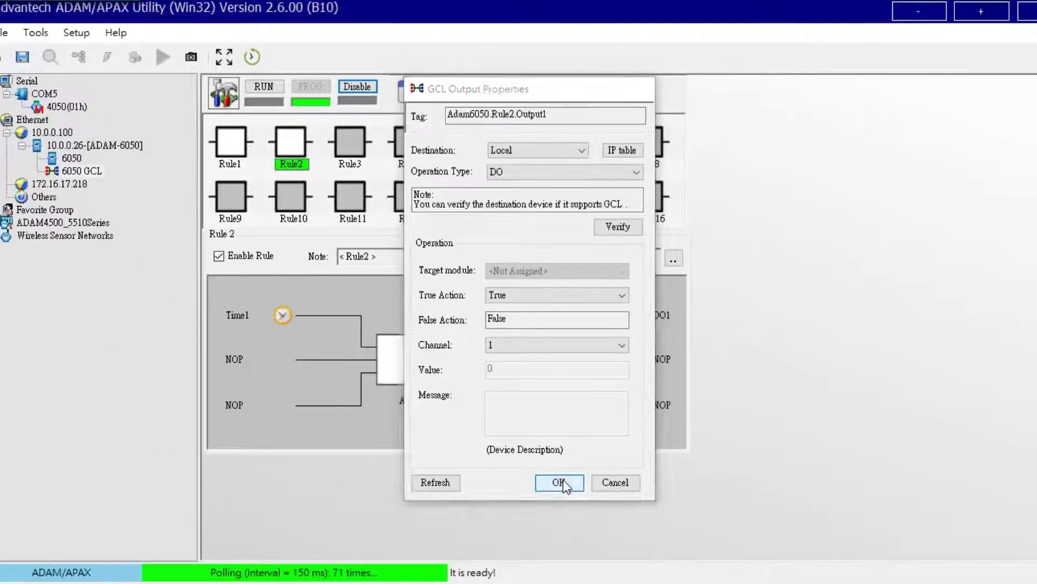
pyautogui.click(560, 482)
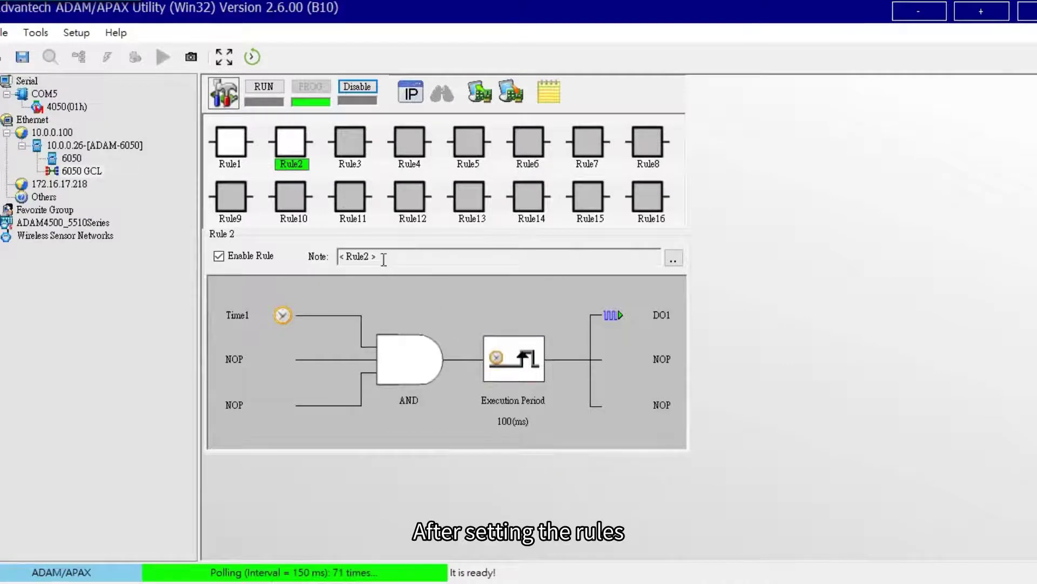
# Run the GCL rules, downloading the modified project to the ADAM-6050 first
pyautogui.click(265, 90)
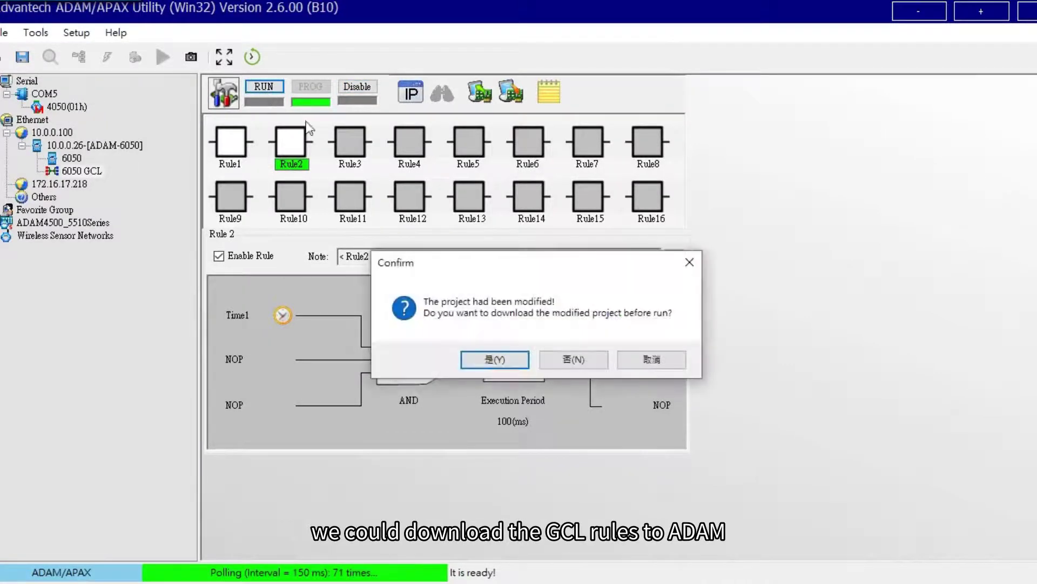
pyautogui.click(514, 361)
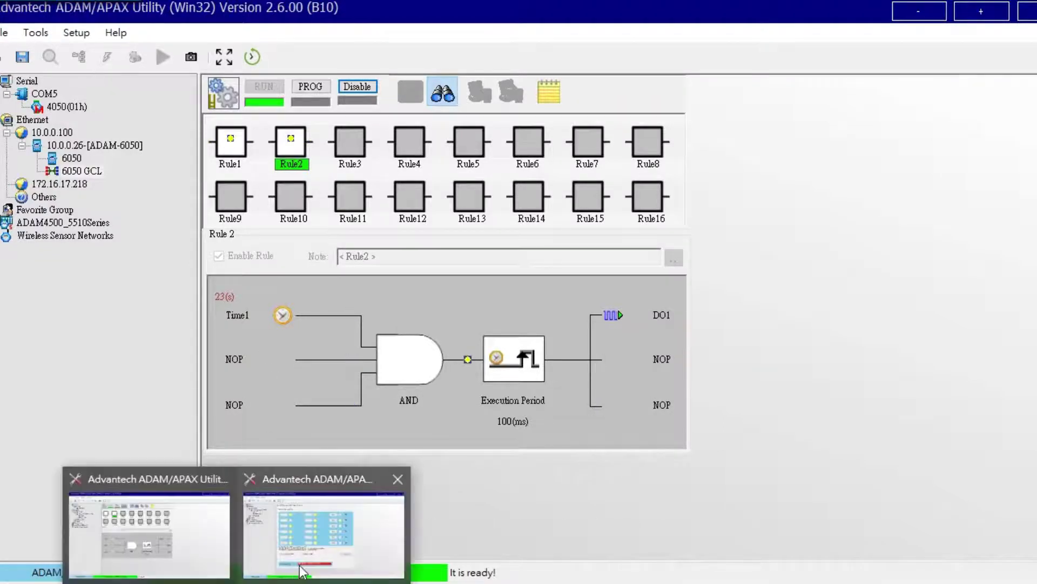
pyautogui.click(300, 563)
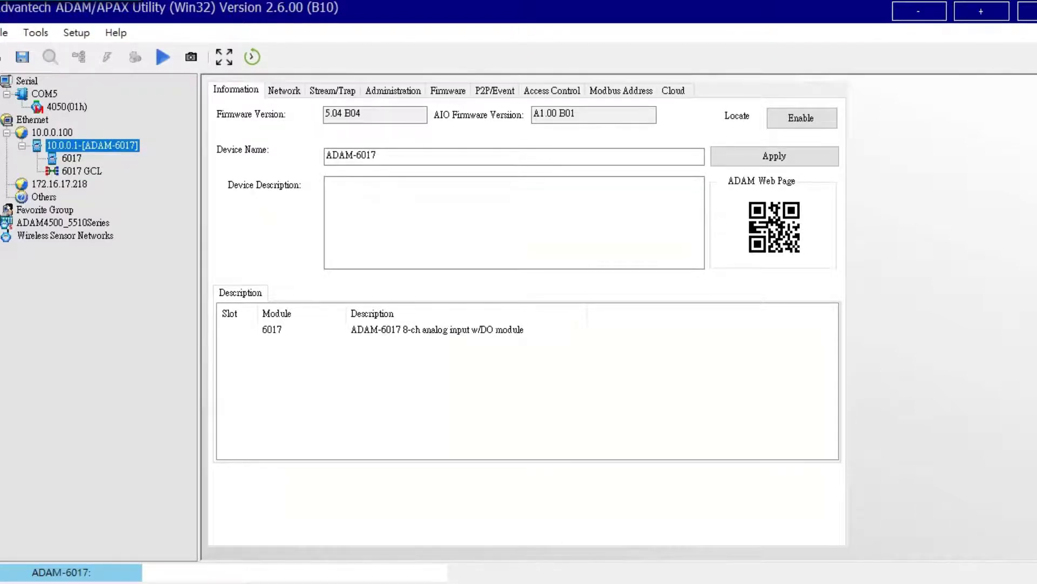
# Show the Logic Rule Cascade slide where AI0 or AI1 at 3–5 V drives DO0 high
pyautogui.click(541, 581)
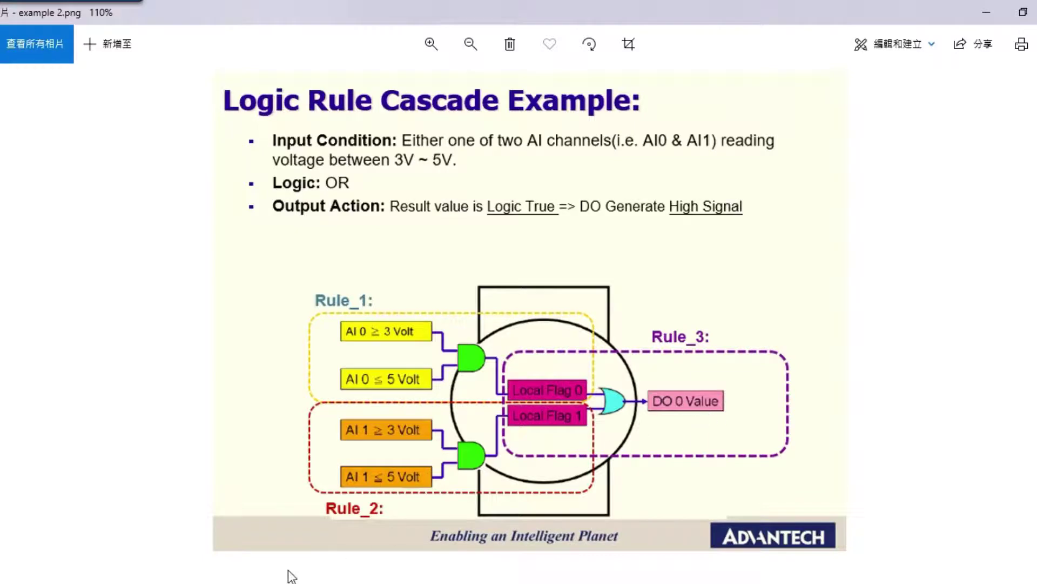
# Open the ADAM-6017 GCL editor and check Rule 1's first AI0 input condition
pyautogui.moveTo(236, 581)
pyautogui.click(214, 558)
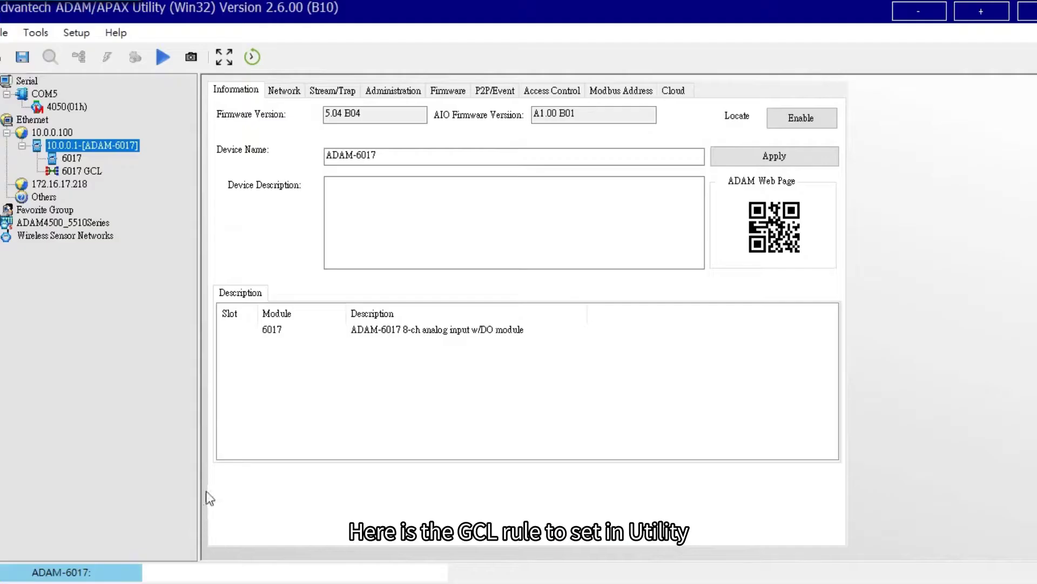
pyautogui.click(101, 172)
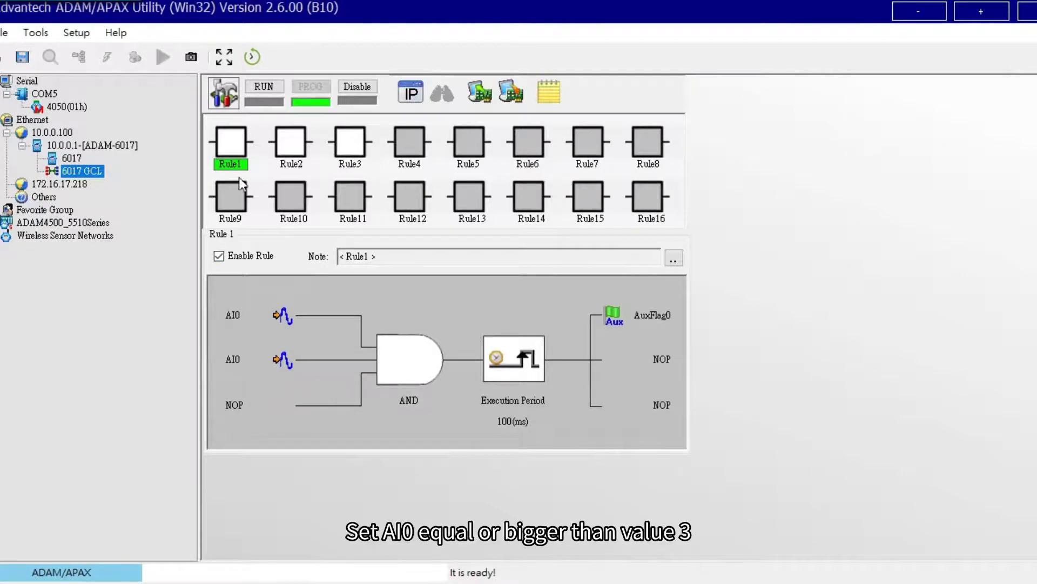
pyautogui.doubleClick(243, 306)
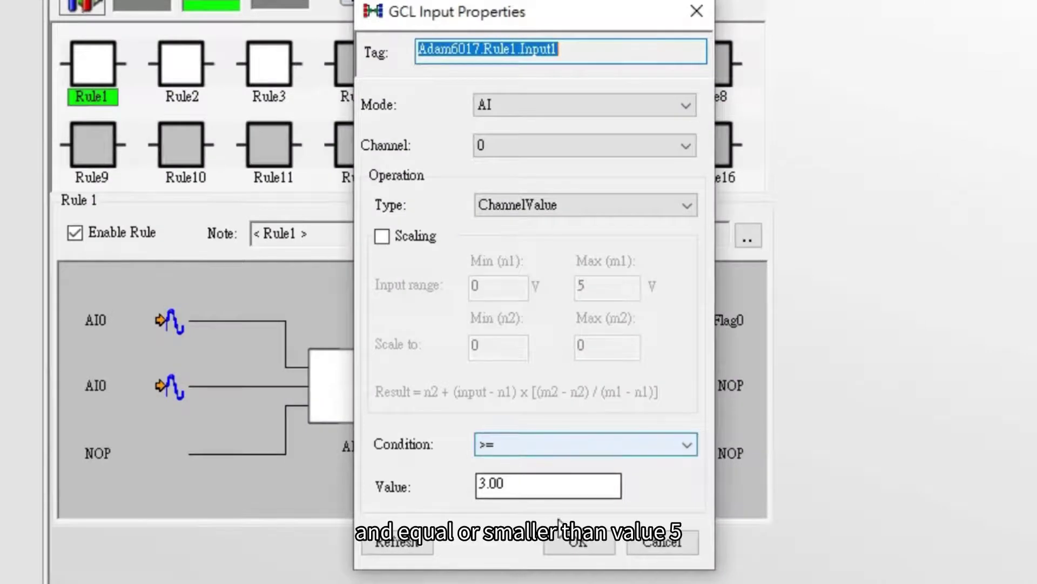
pyautogui.click(570, 541)
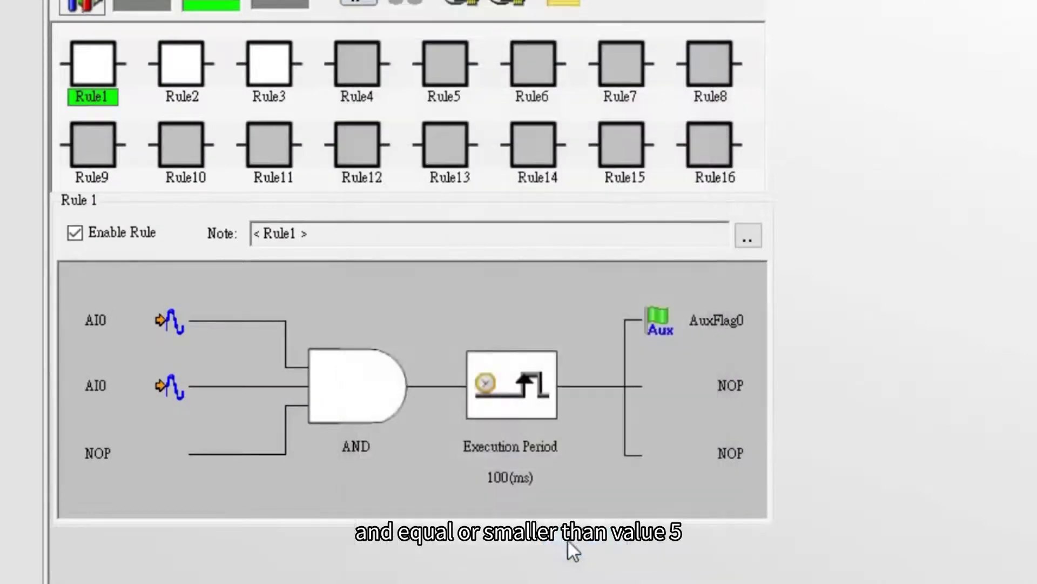
# Check Rule 1's second input, AI0 <= 5.00, and its AuxFlag0 True output
pyautogui.doubleClick(119, 396)
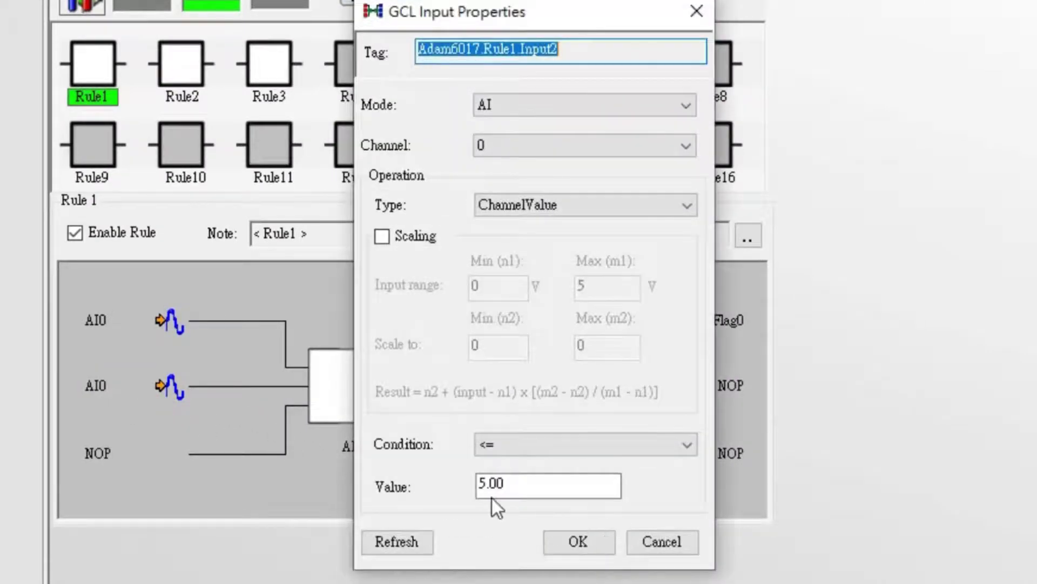
pyautogui.click(579, 541)
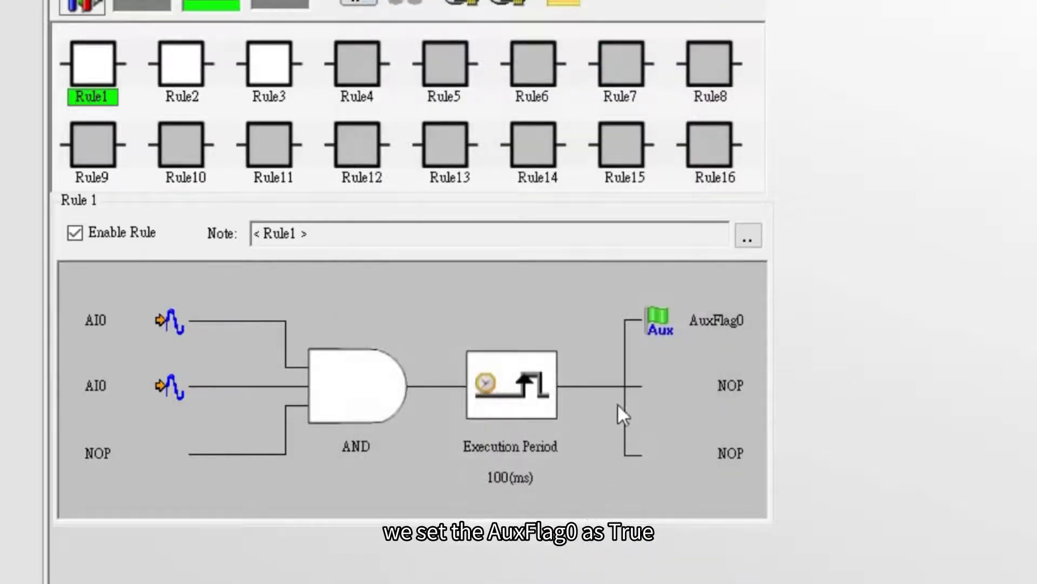
pyautogui.doubleClick(653, 323)
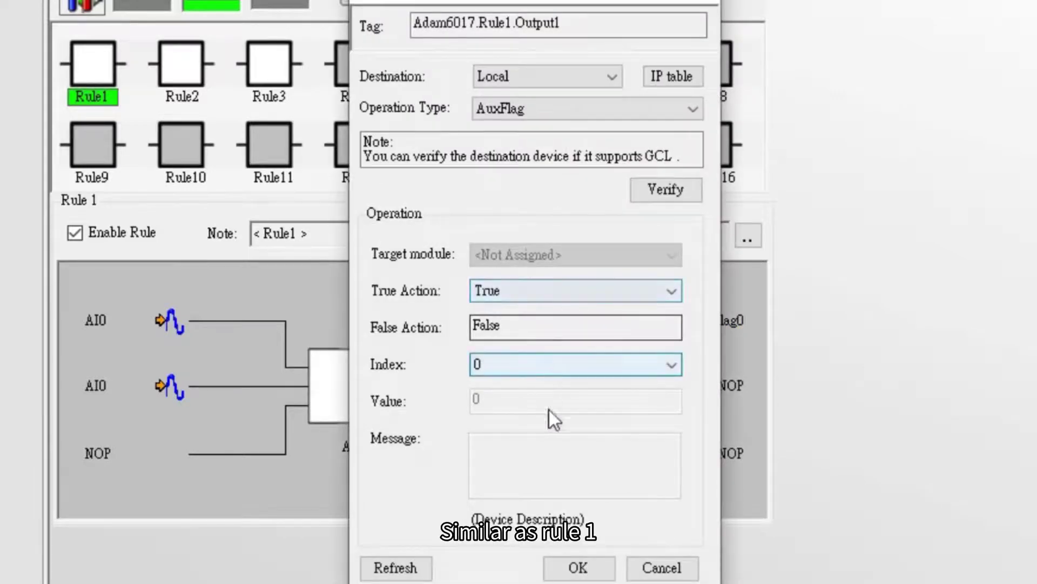
pyautogui.click(577, 568)
pyautogui.click(173, 78)
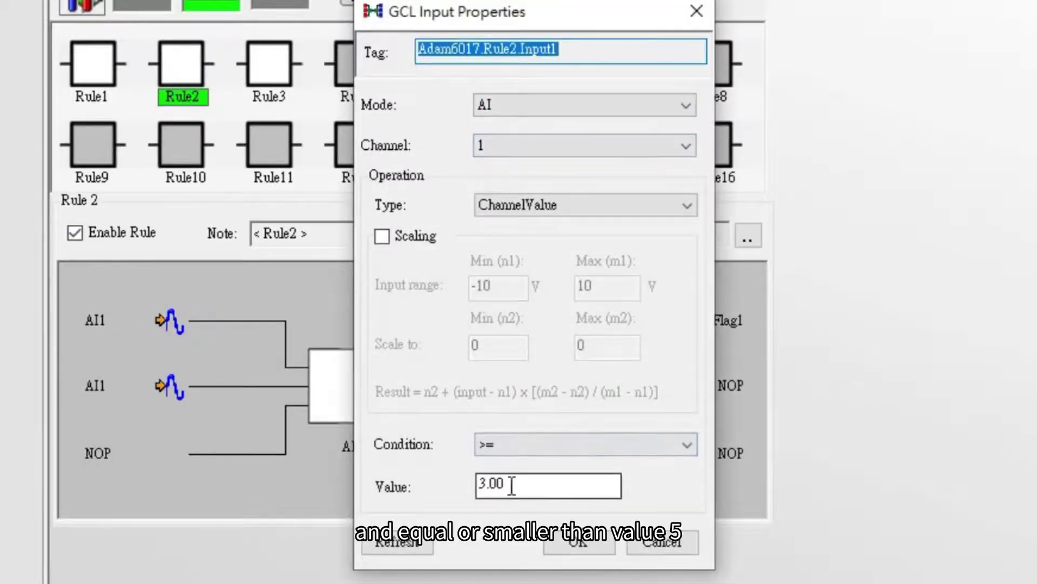
# Confirm Rule 2's AI1 >= 3.00 and AI1 <= 5.00 inputs and its AuxFlag1 True output
pyautogui.click(556, 545)
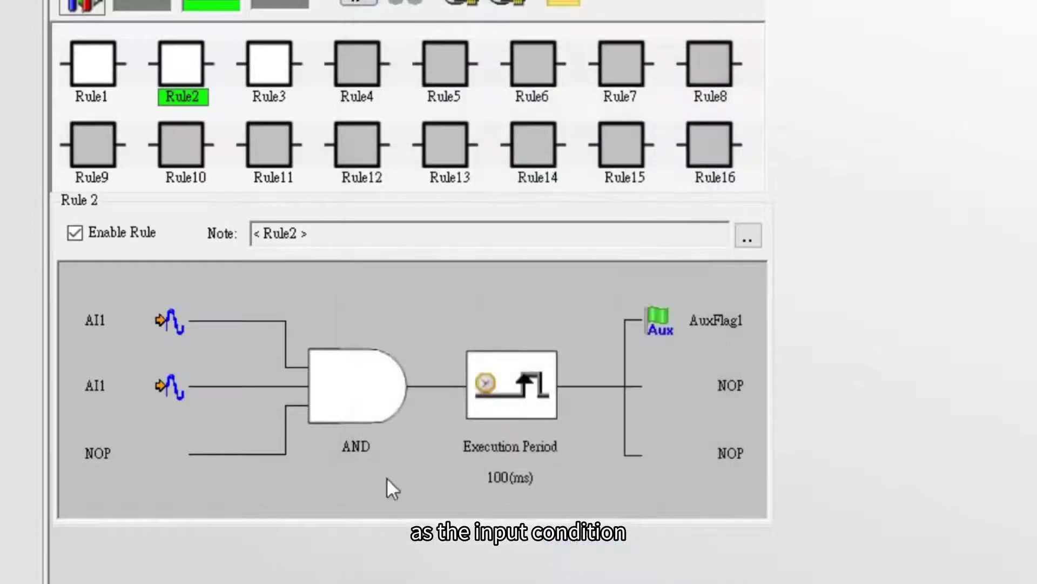
pyautogui.doubleClick(96, 380)
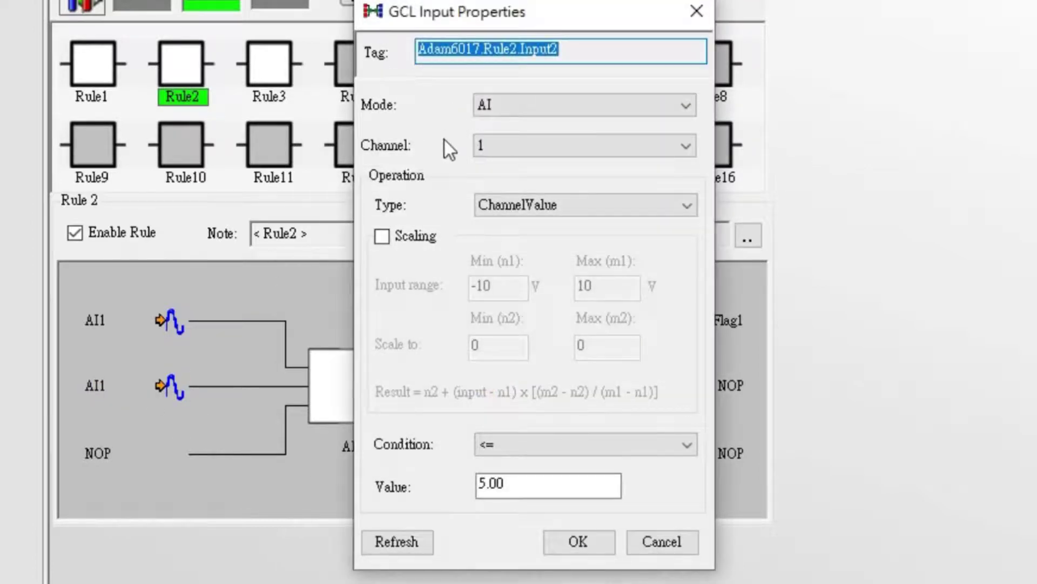
pyautogui.click(584, 544)
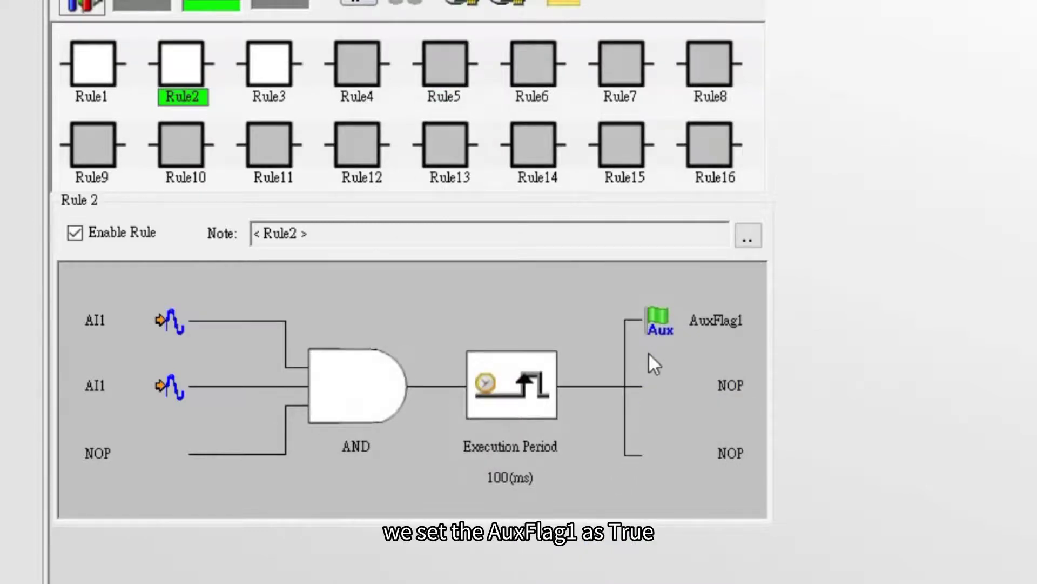
pyautogui.doubleClick(659, 326)
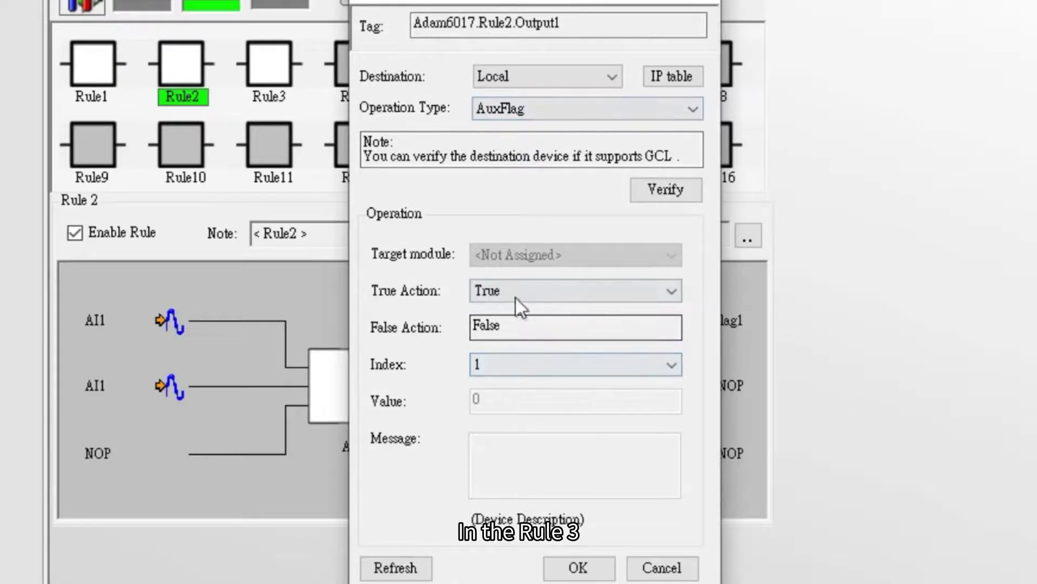
pyautogui.click(574, 565)
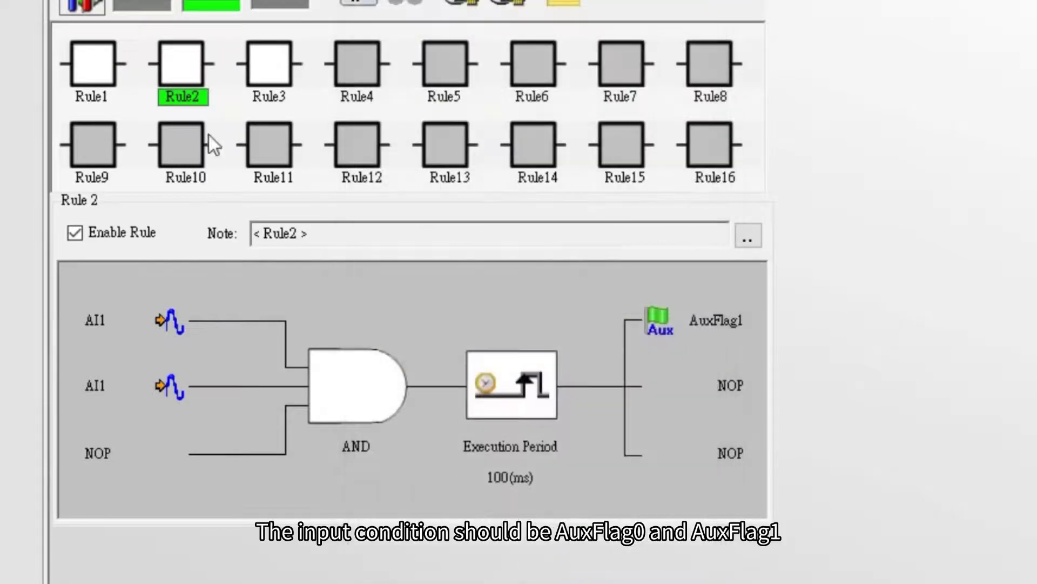
pyautogui.click(262, 78)
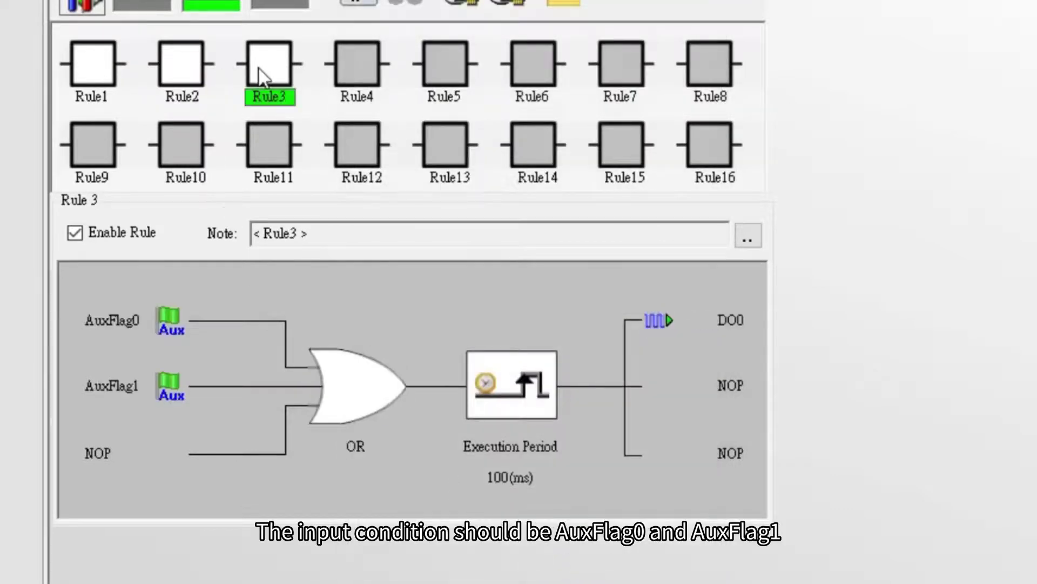
# Confirm Rule 3's AuxFlag0 input and its local DO channel 0 output with True/False actions
pyautogui.doubleClick(147, 316)
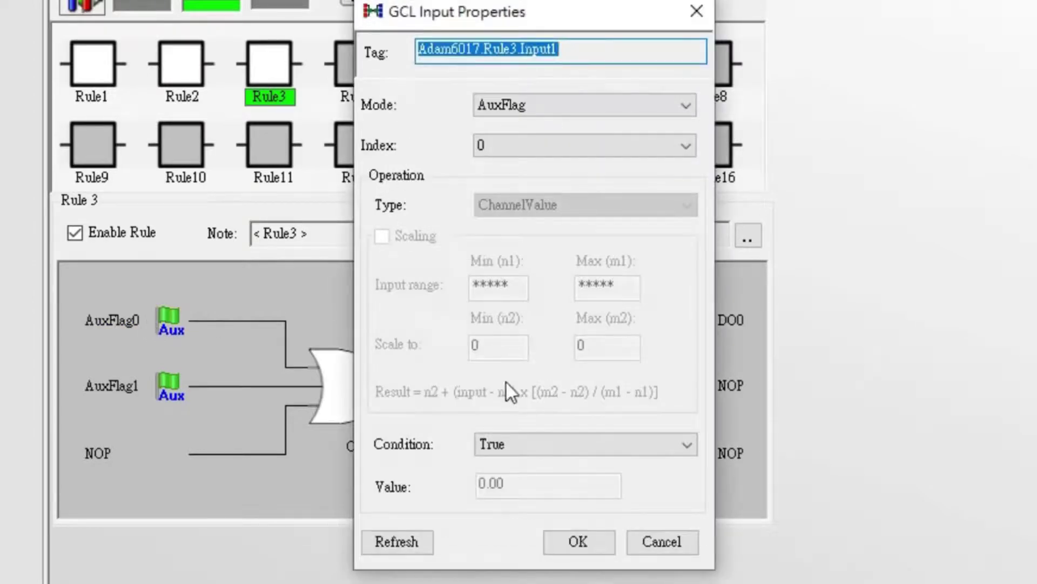
pyautogui.click(554, 545)
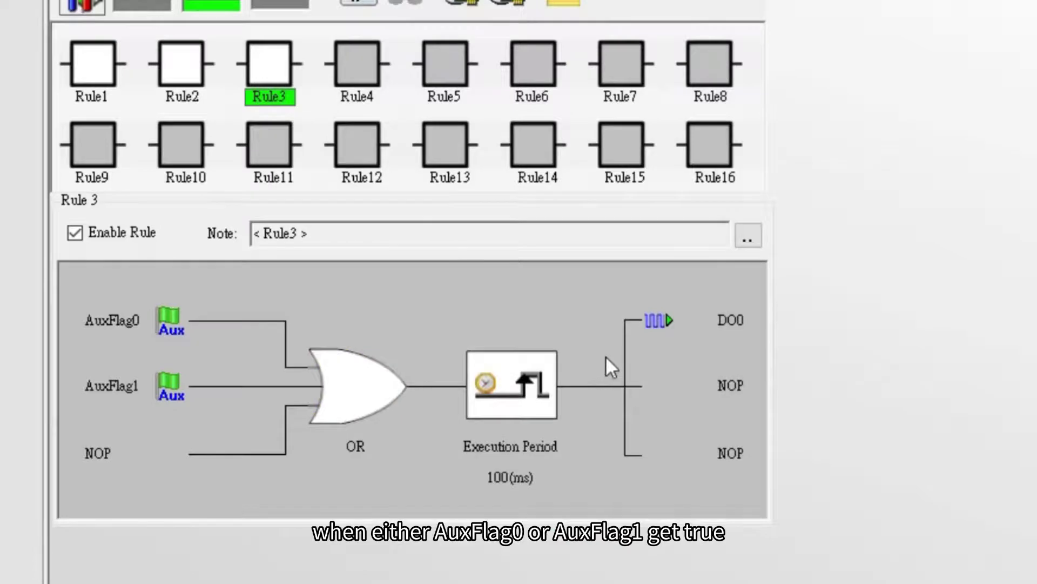
pyautogui.doubleClick(648, 325)
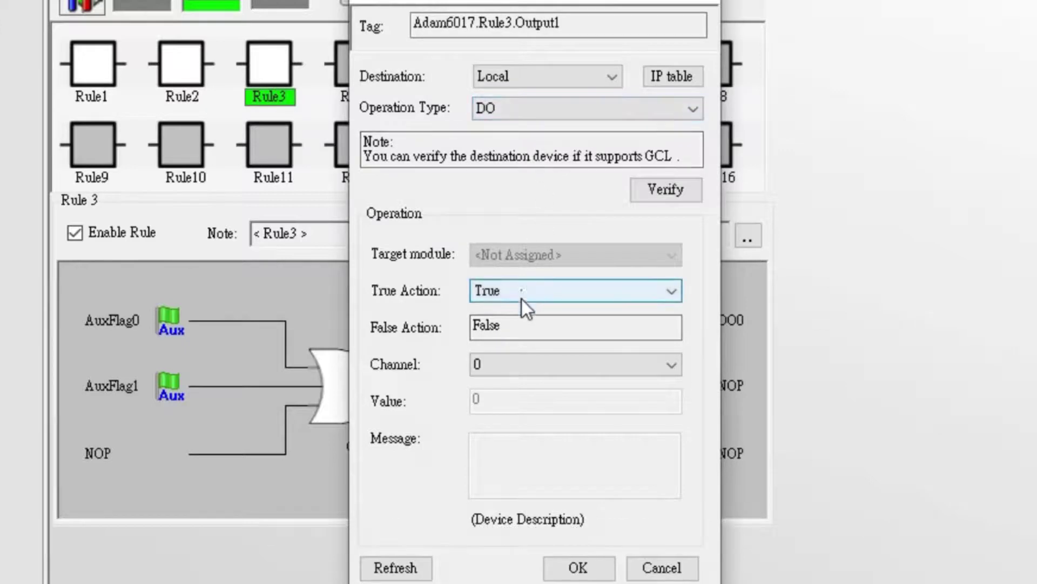
pyautogui.click(562, 568)
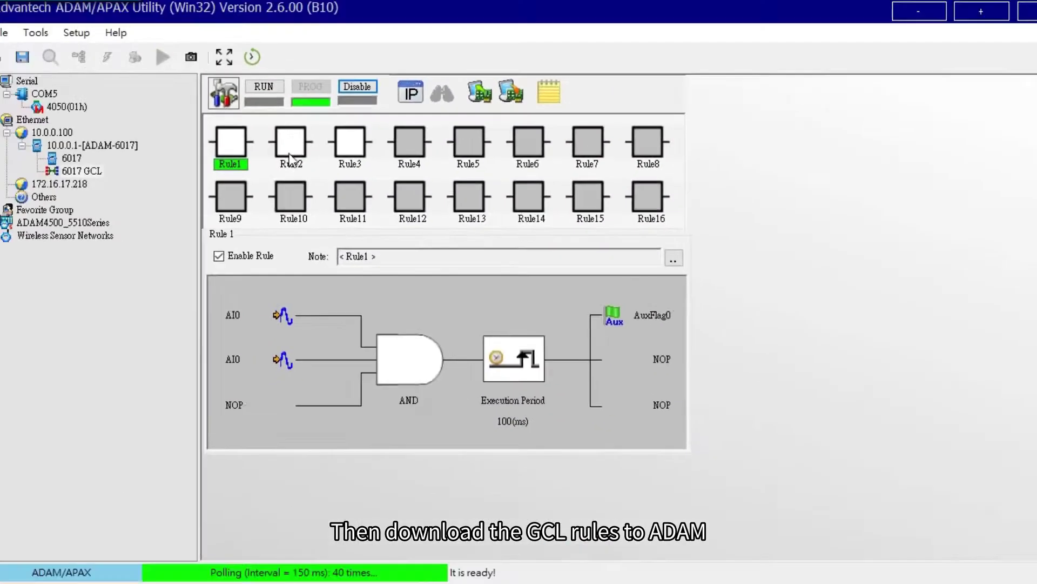
# Start the ADAM-6017 rules running, with Rule 1 reading 3.9941 V on AI0
pyautogui.click(267, 96)
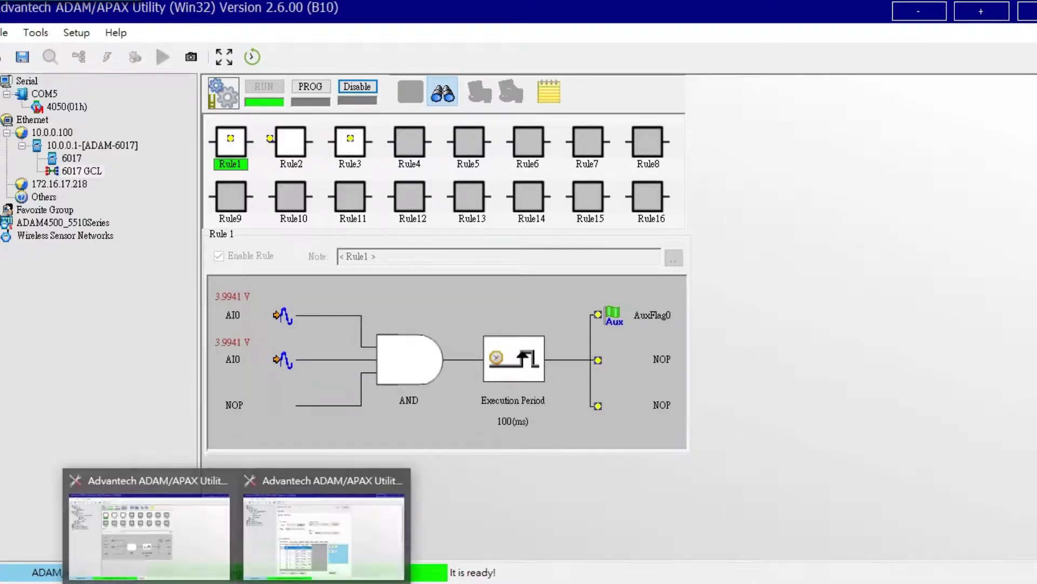
# Bring the second ADAM/APAX Utility window with the ADAM-6017 Rule 1 diagram to the front
pyautogui.click(310, 555)
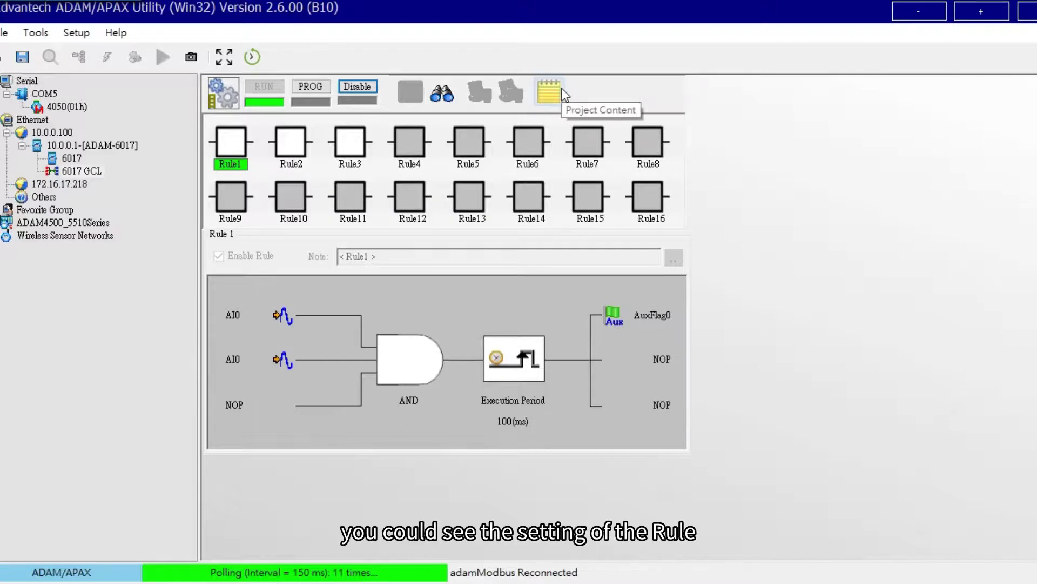
pyautogui.click(561, 90)
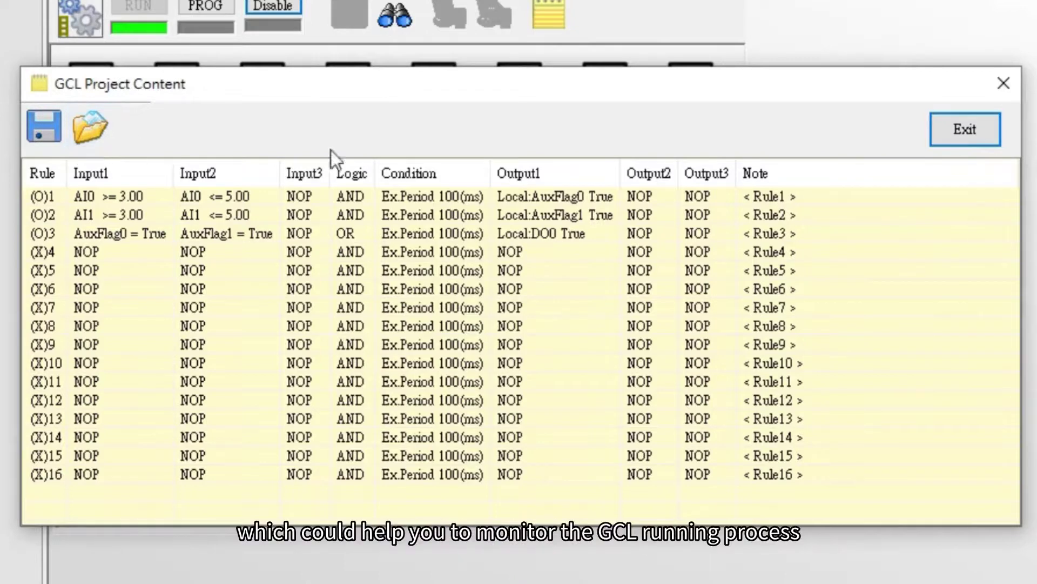
pyautogui.click(959, 143)
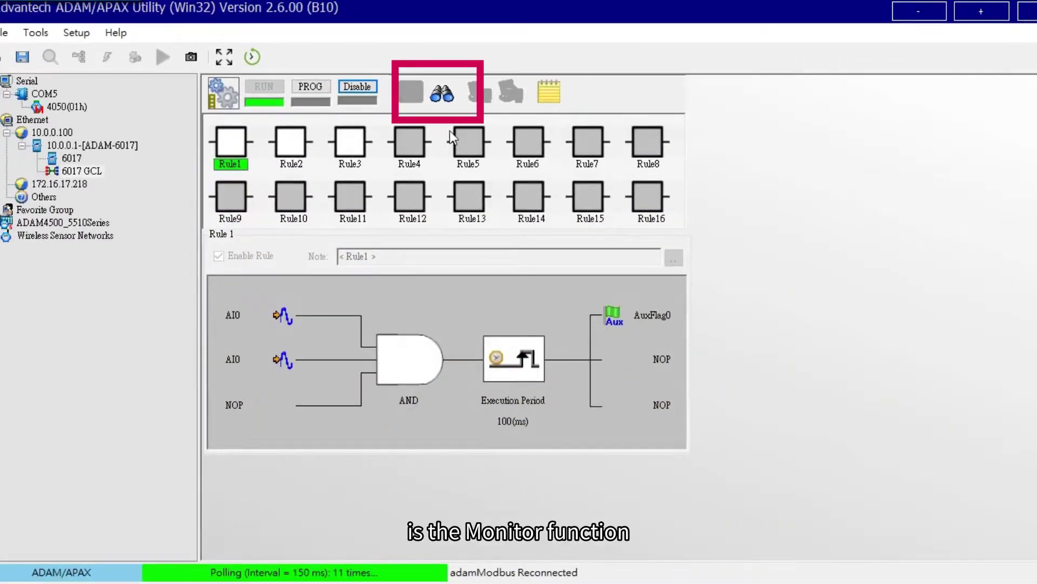
# Start live run monitoring of the ADAM-6017's running GCL rules
pyautogui.click(445, 97)
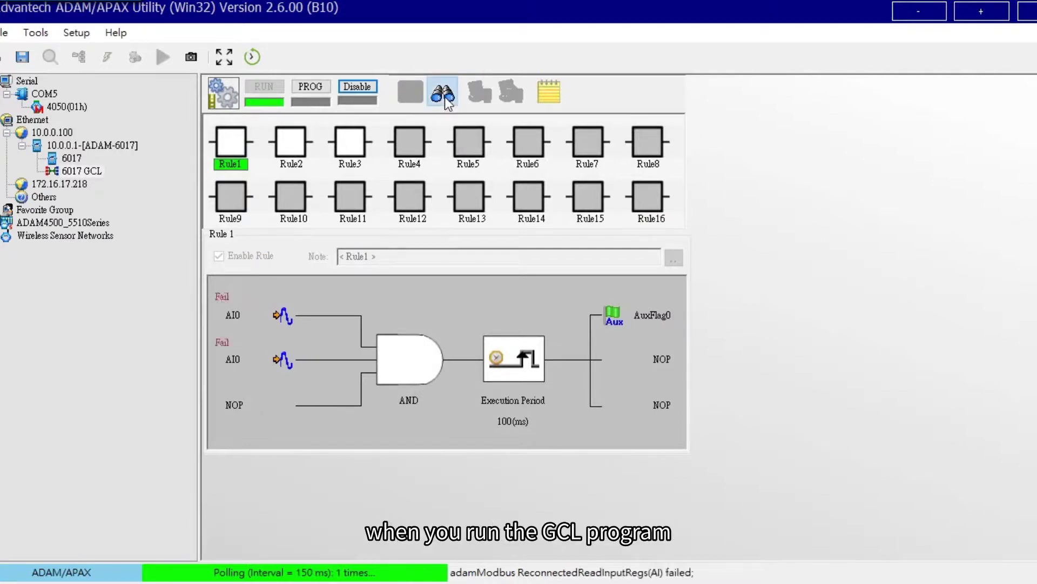